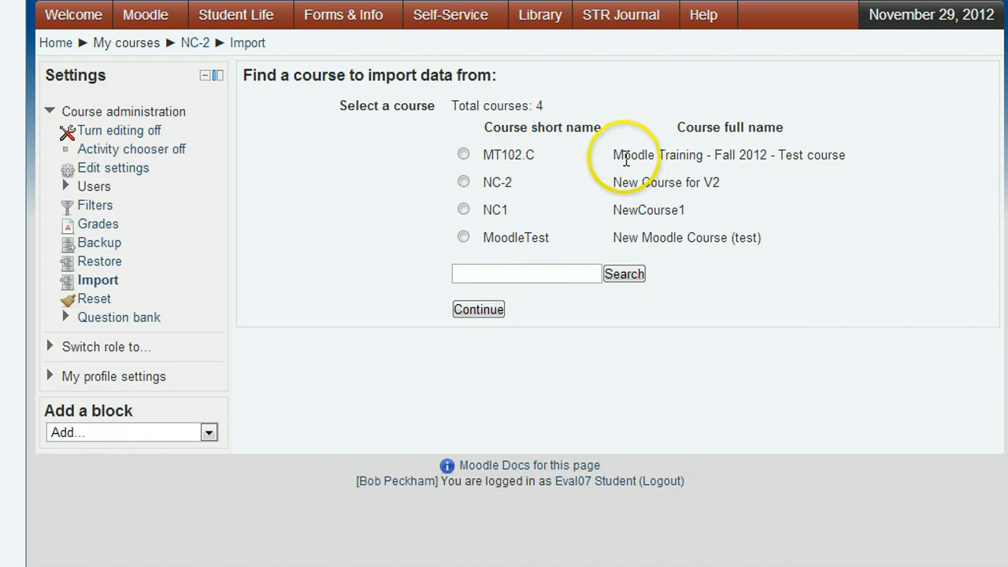
Choose MT102.C as the course to import from and exclude blocks, continuing to the schema settings.
left_click(464, 154)
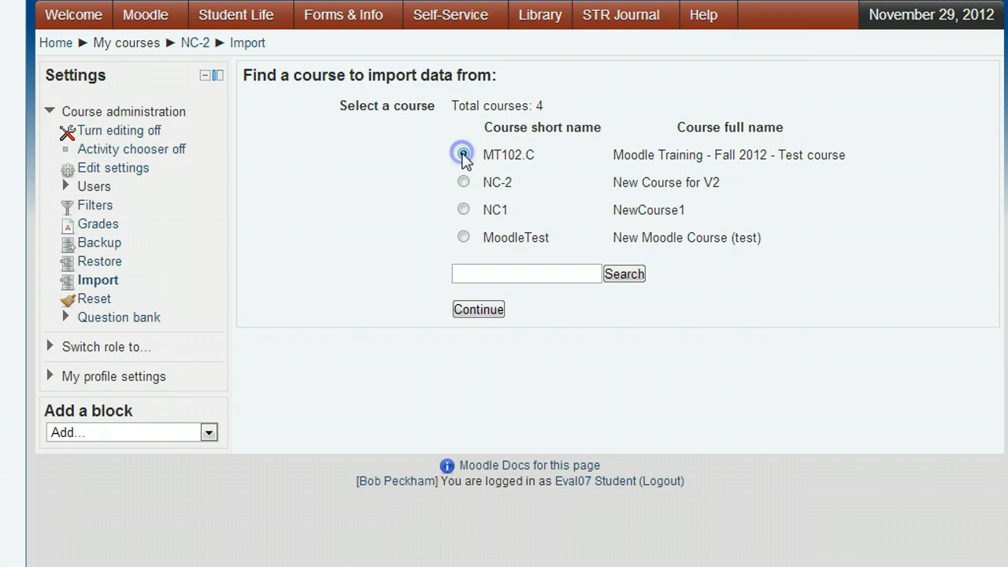
left_click(478, 310)
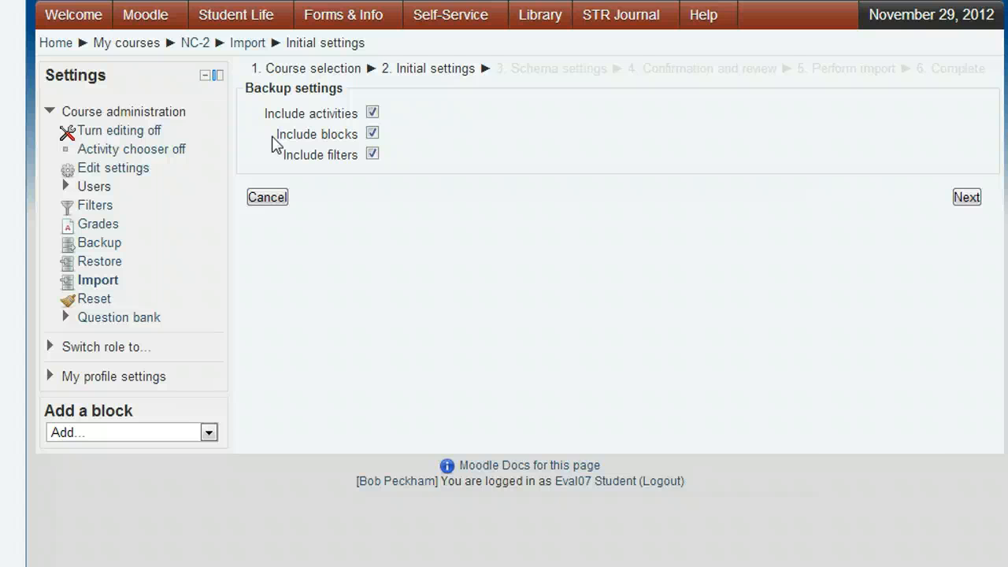
left_click(372, 134)
left_click(967, 198)
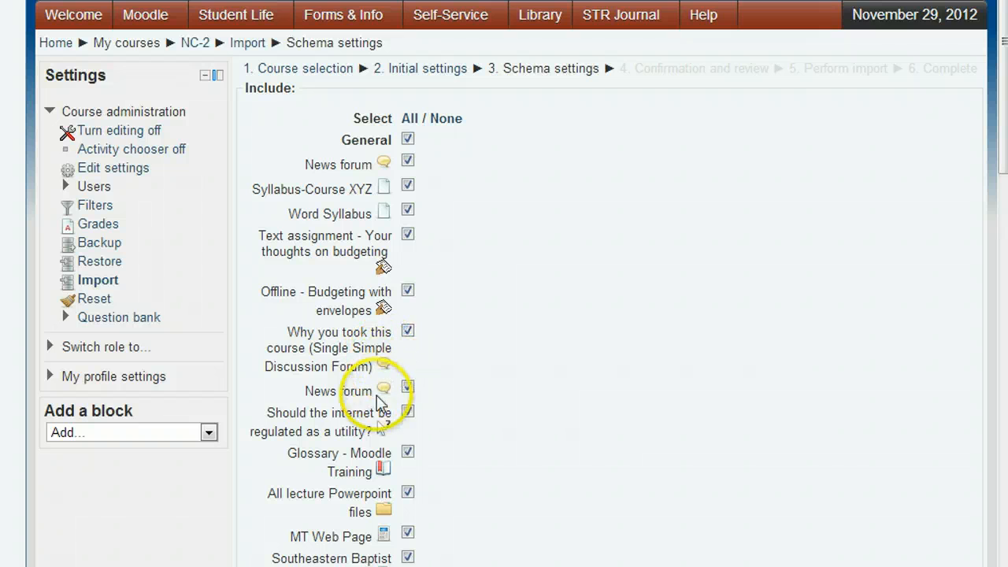
Deselect every section and activity in the list of items to import.
scroll(376, 419, "down", 2)
scroll(376, 419, "down", 8)
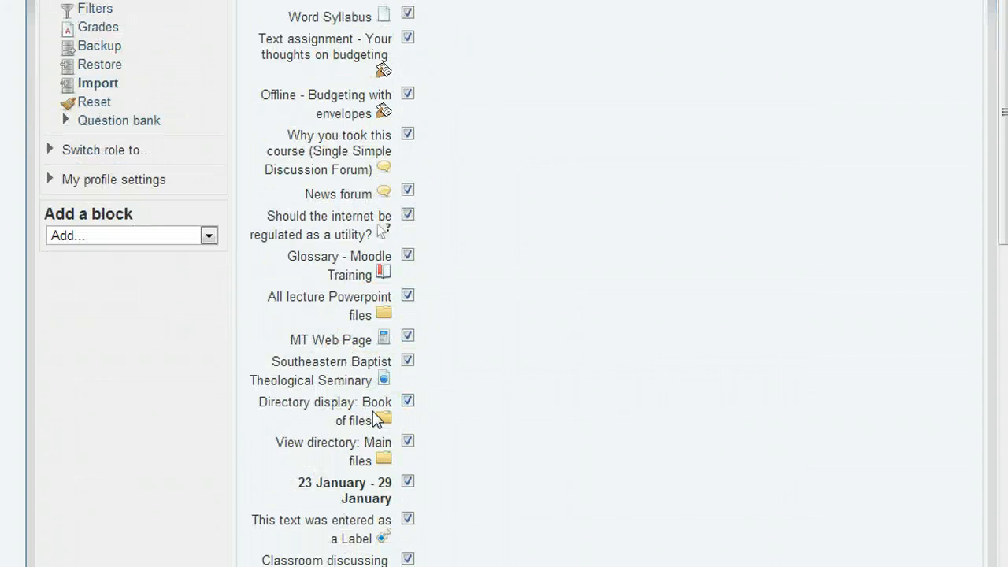
scroll(376, 419, "down", 14)
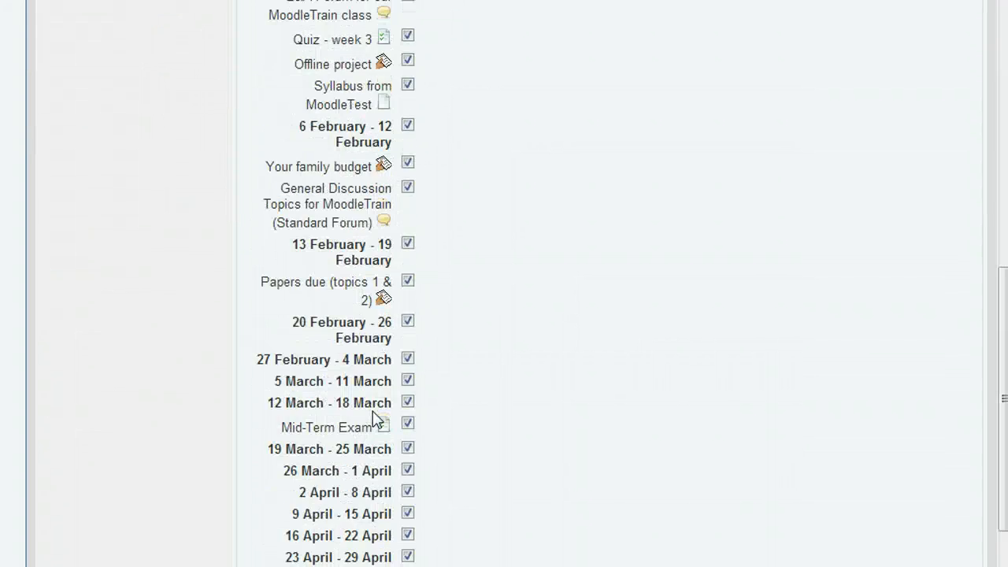
scroll(377, 419, "up", 20)
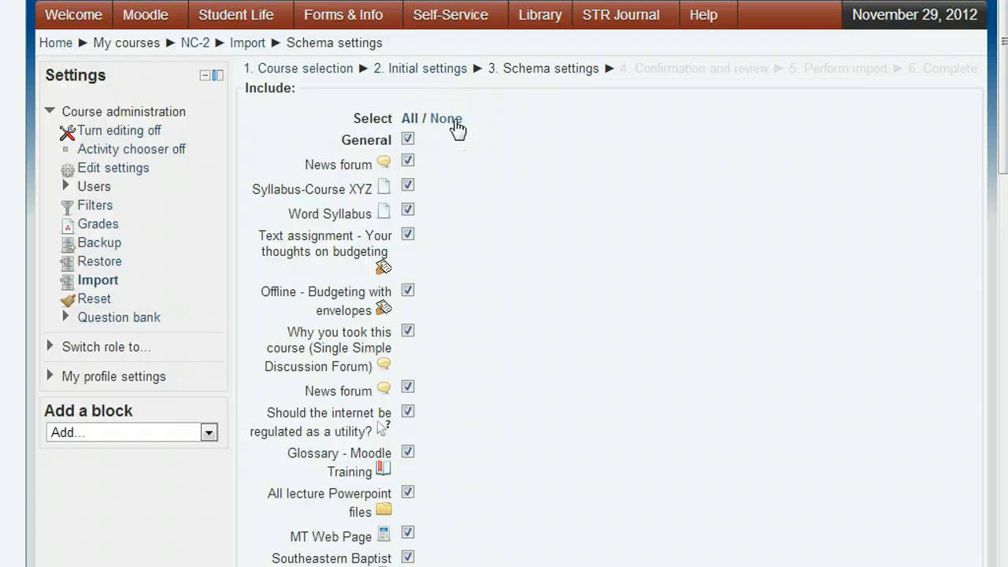
left_click(408, 141)
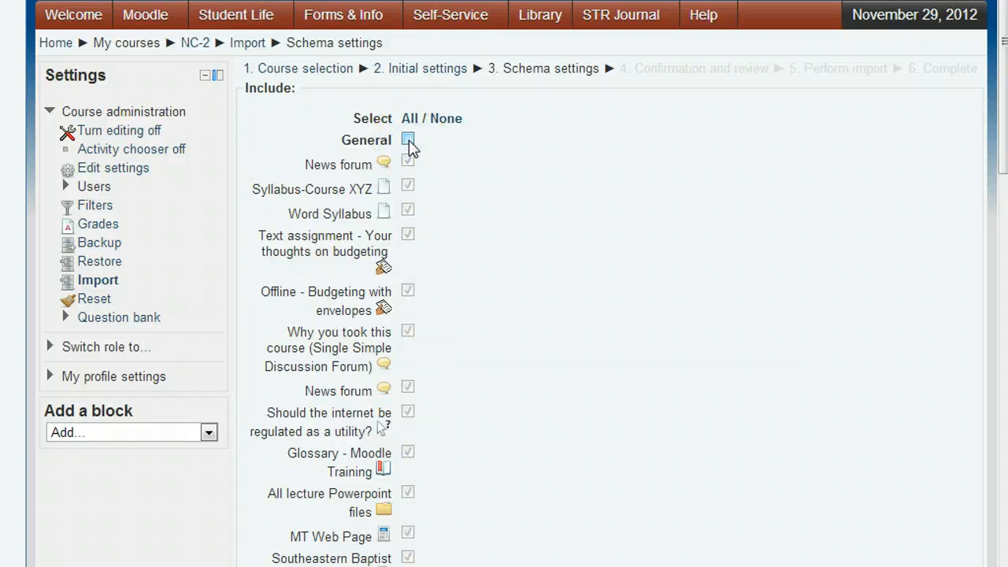
left_click(408, 140)
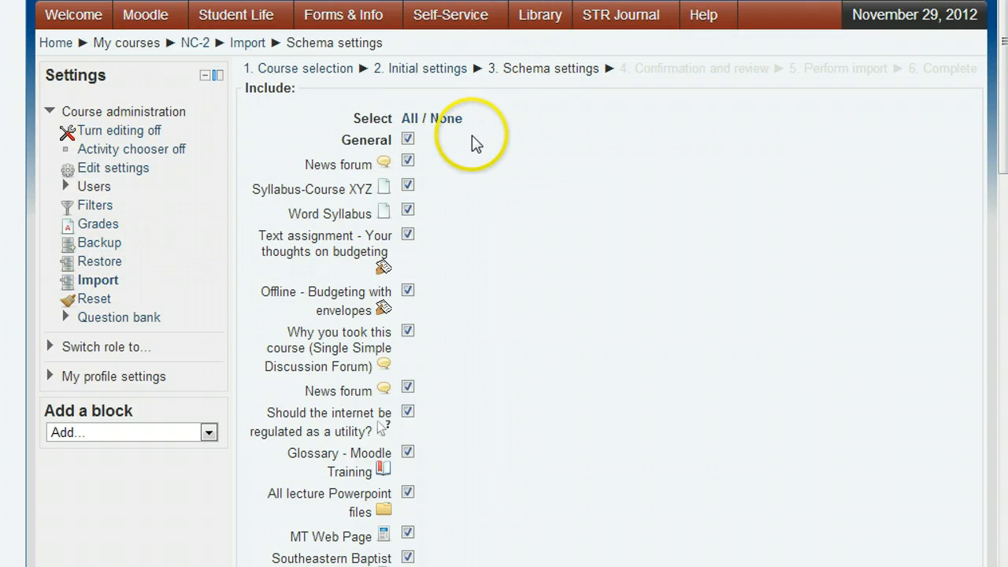
left_click(456, 120)
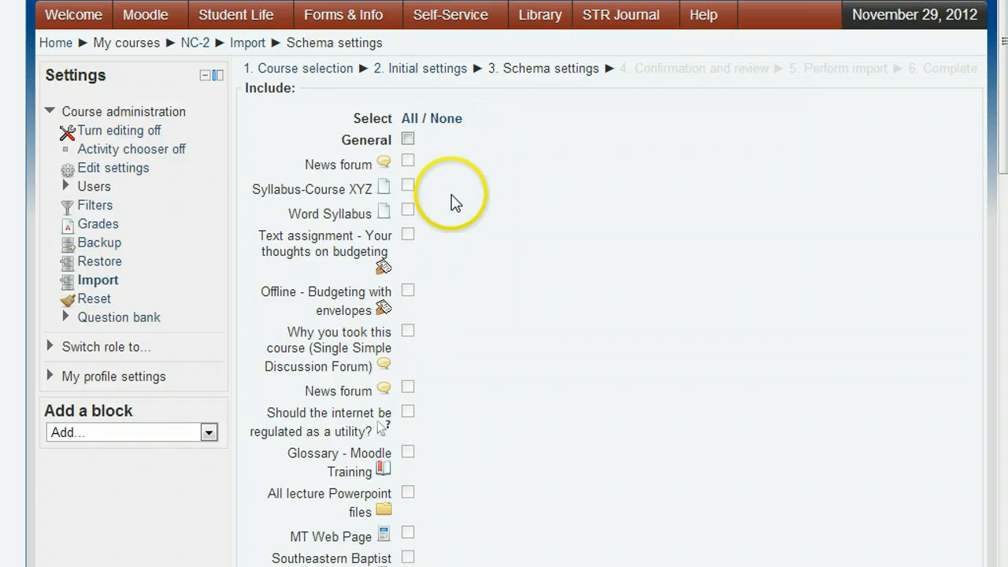
Include the 23 January - 29 January section and its Classroom discussing chat in the import.
scroll(476, 279, "down", 10)
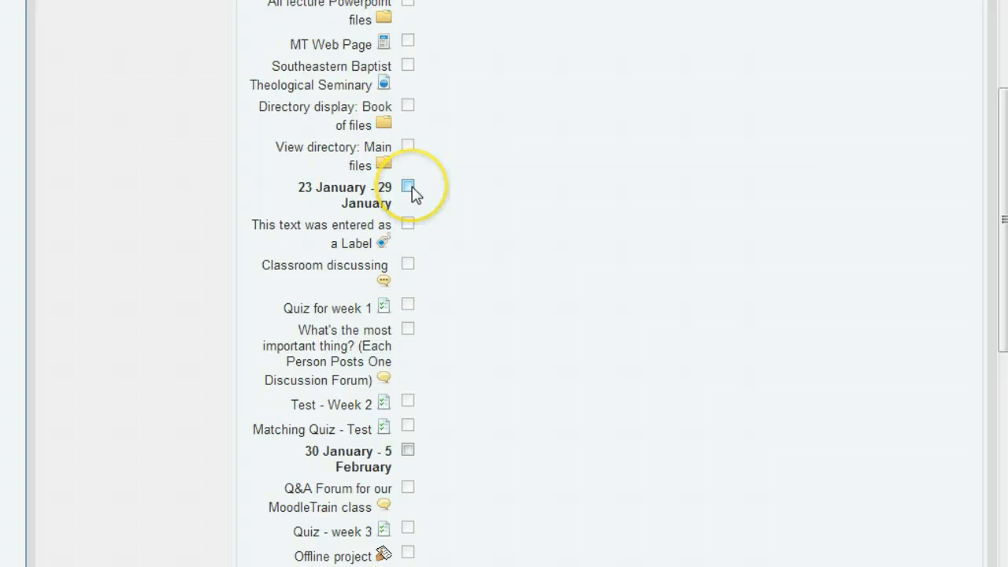
left_click(408, 188)
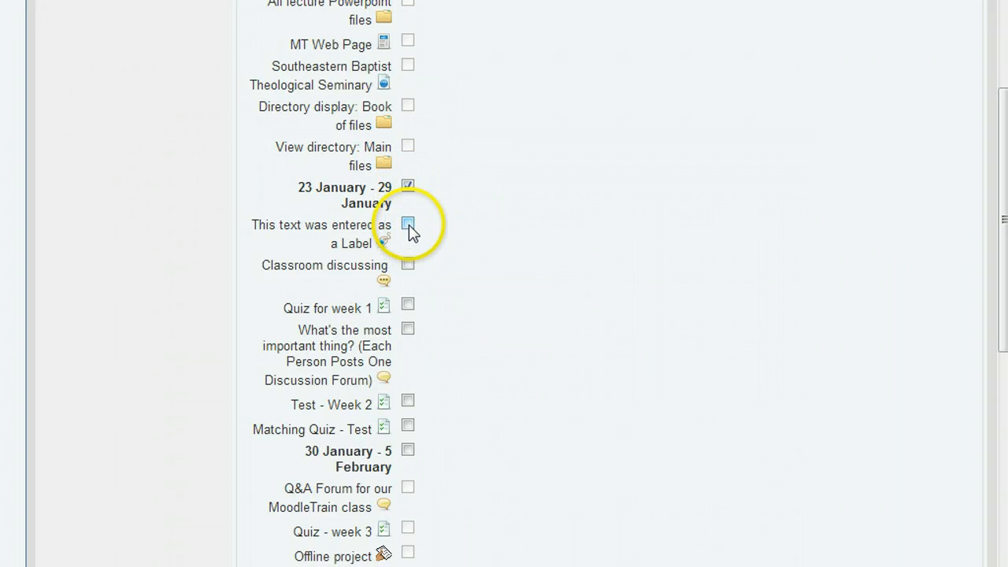
left_click(408, 267)
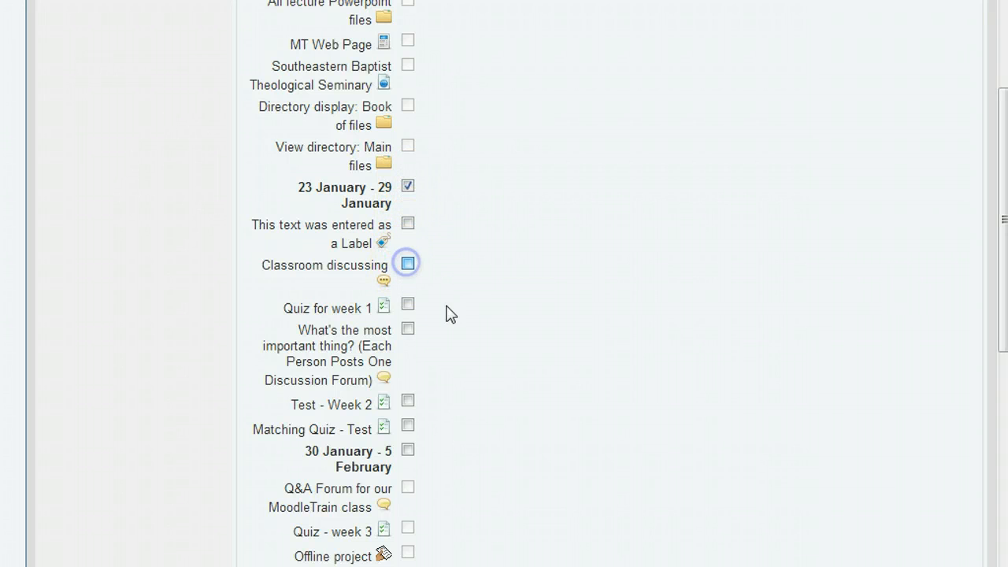
Include the 13 February - 19 February section and the 23 April - 29 April section with its test forum, and proceed to the review.
scroll(466, 335, "down", 3)
scroll(467, 335, "down", 5)
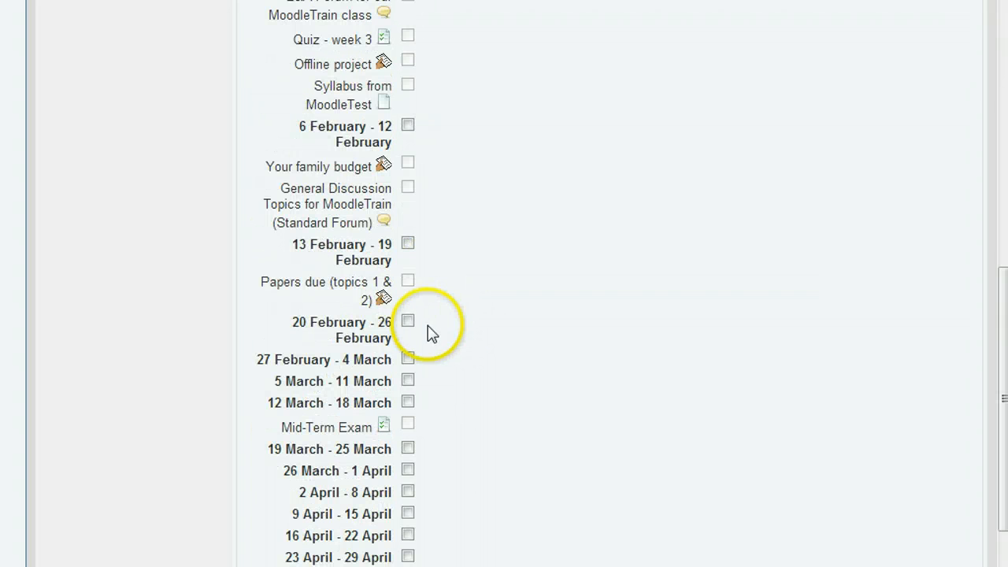
left_click(407, 245)
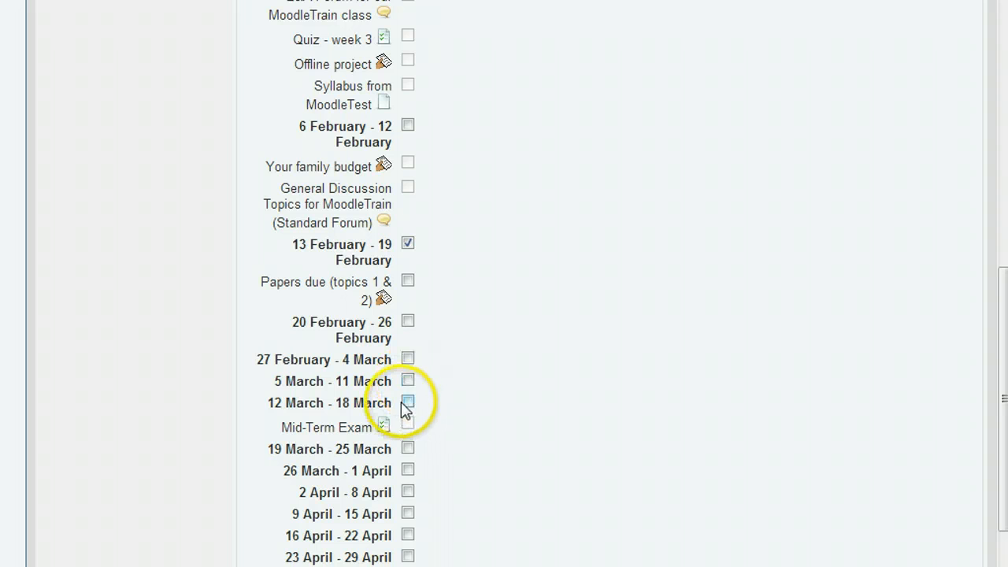
scroll(430, 401, "down", 4)
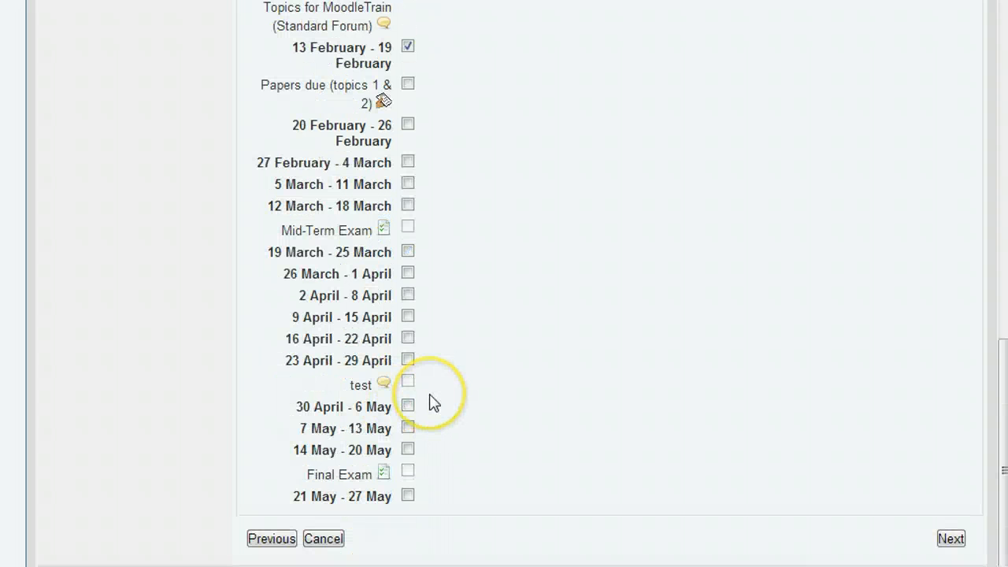
left_click(407, 360)
left_click(407, 381)
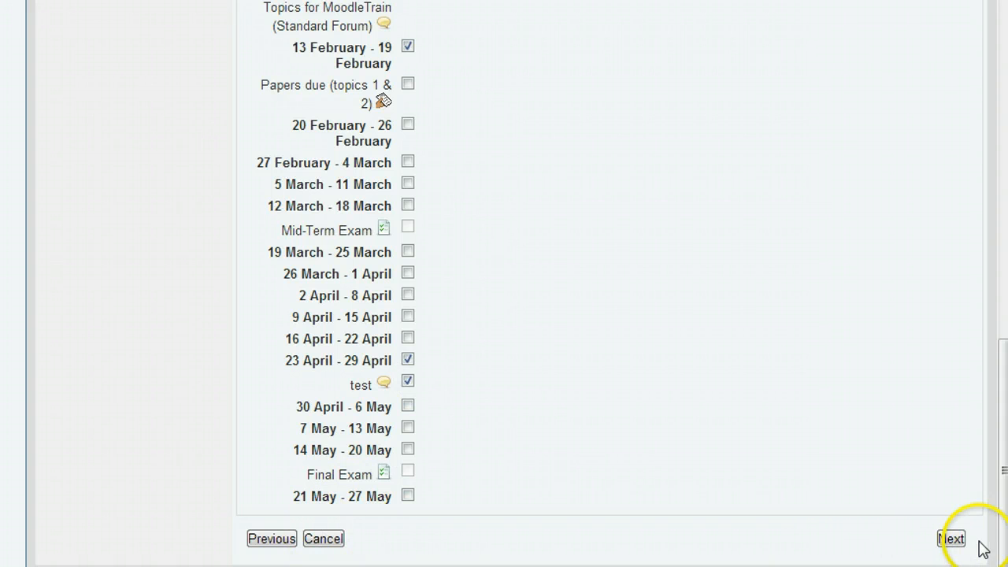
left_click(954, 540)
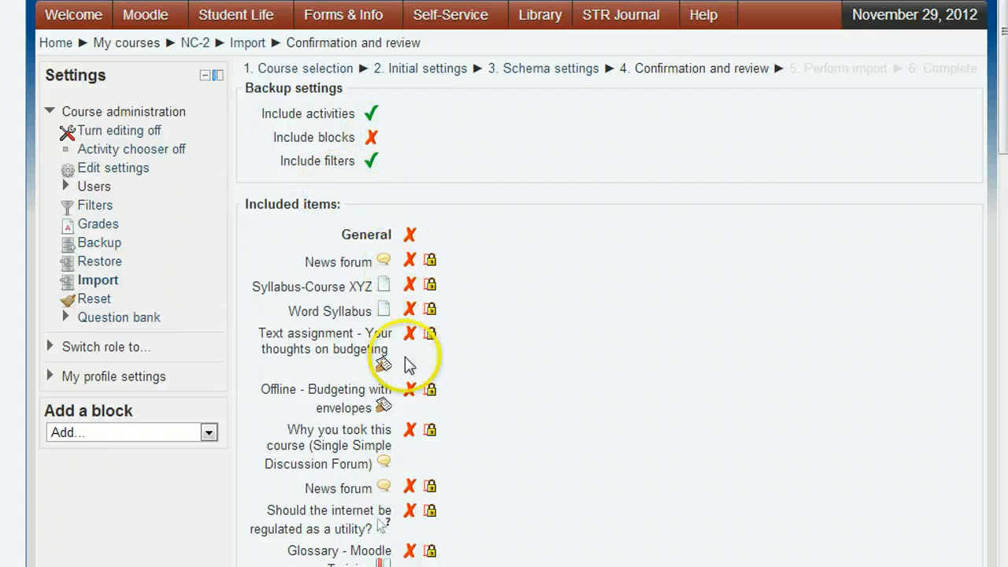
Review the included items, perform the import and return to the course page.
scroll(411, 402, "down", 6)
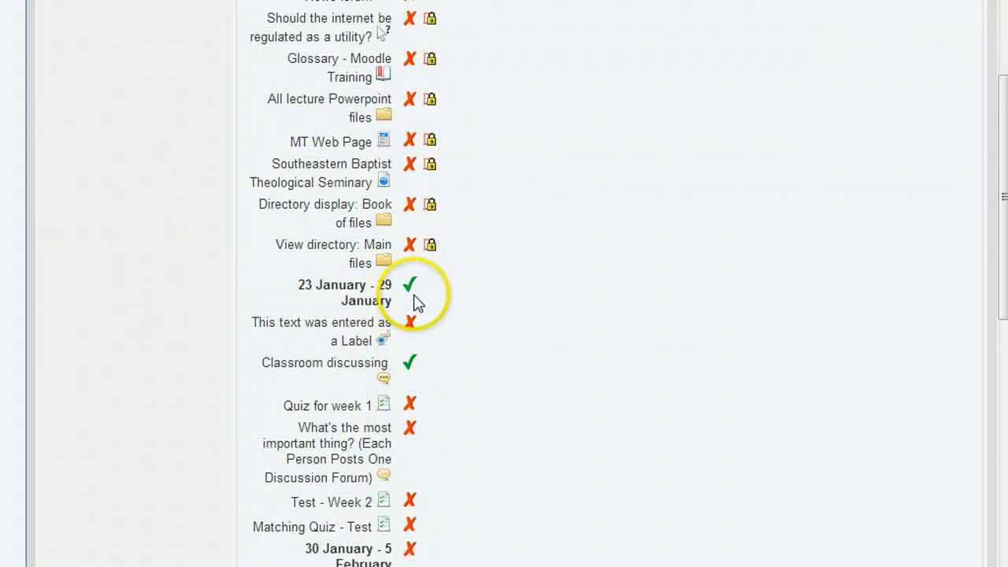
scroll(435, 369, "down", 6)
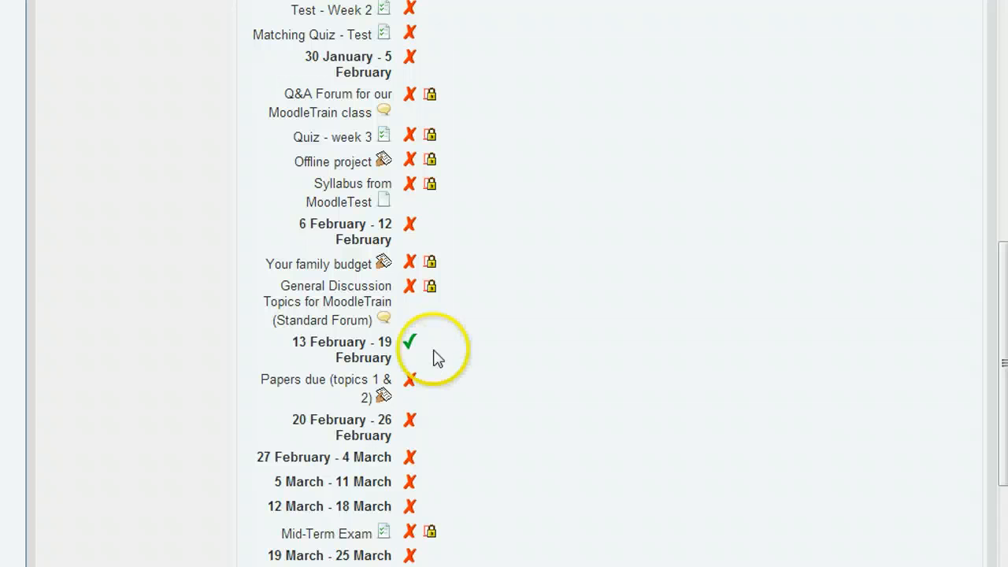
scroll(437, 364, "down", 5)
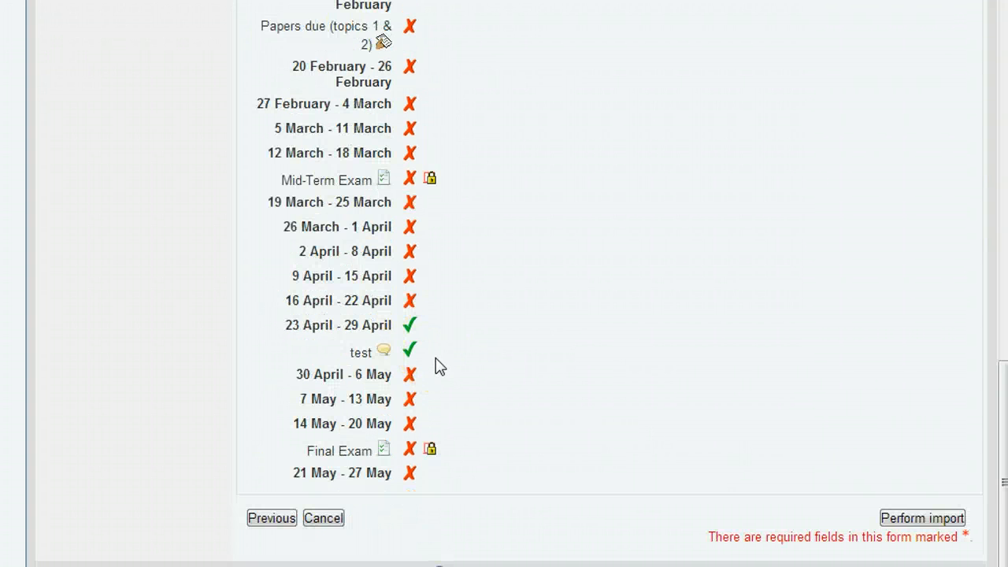
left_click(915, 518)
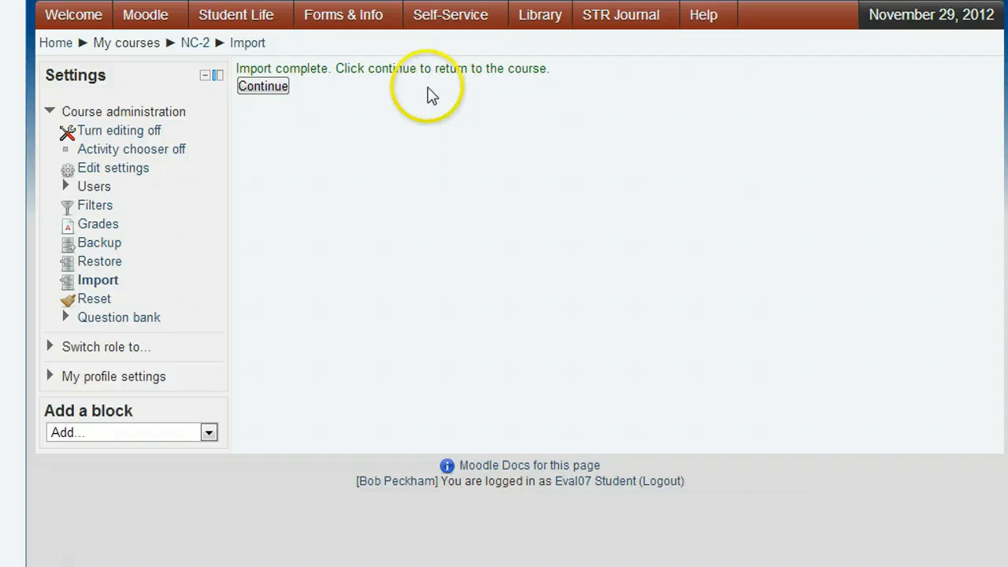
left_click(268, 87)
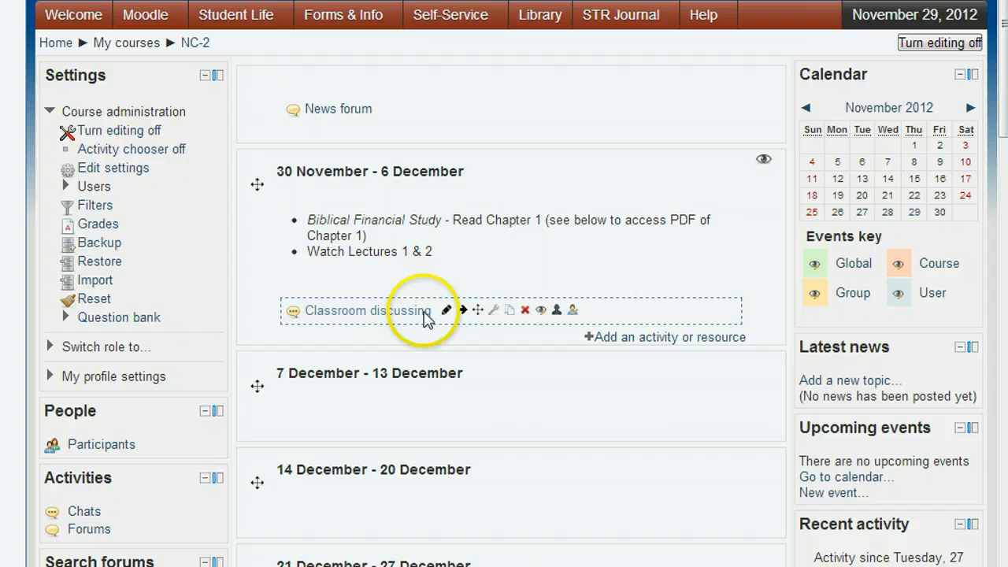
Delete the red break notice from the summary of the 1 March - 7 March section and save the section.
scroll(410, 299, "down", 5)
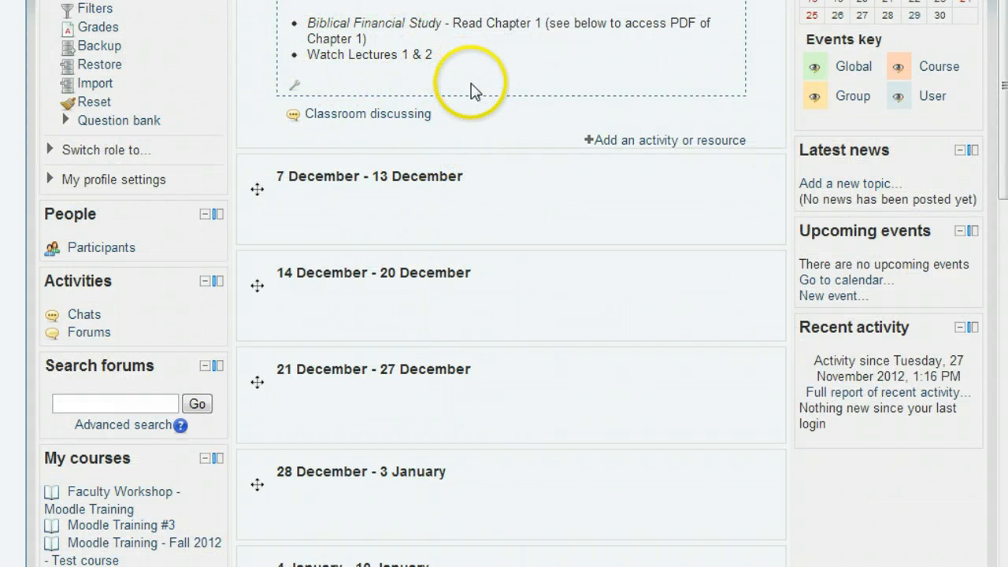
scroll(484, 218, "down", 15)
scroll(486, 228, "down", 10)
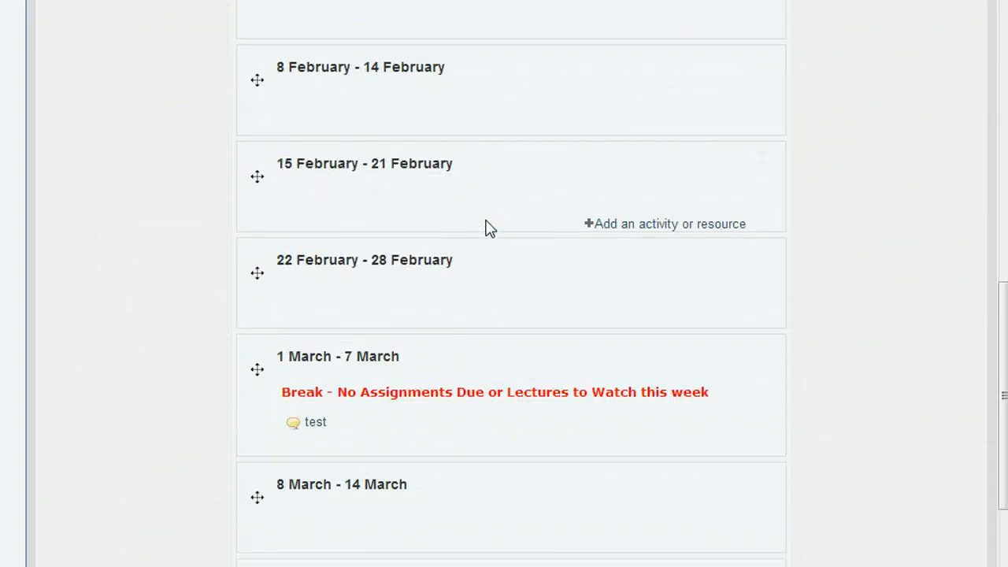
scroll(486, 226, "down", 2)
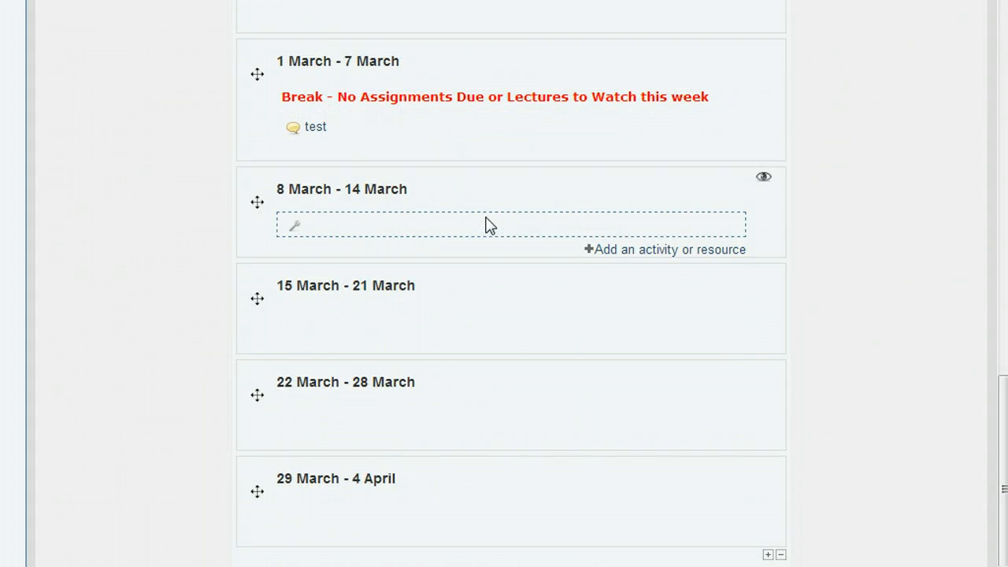
scroll(489, 214, "up", 10)
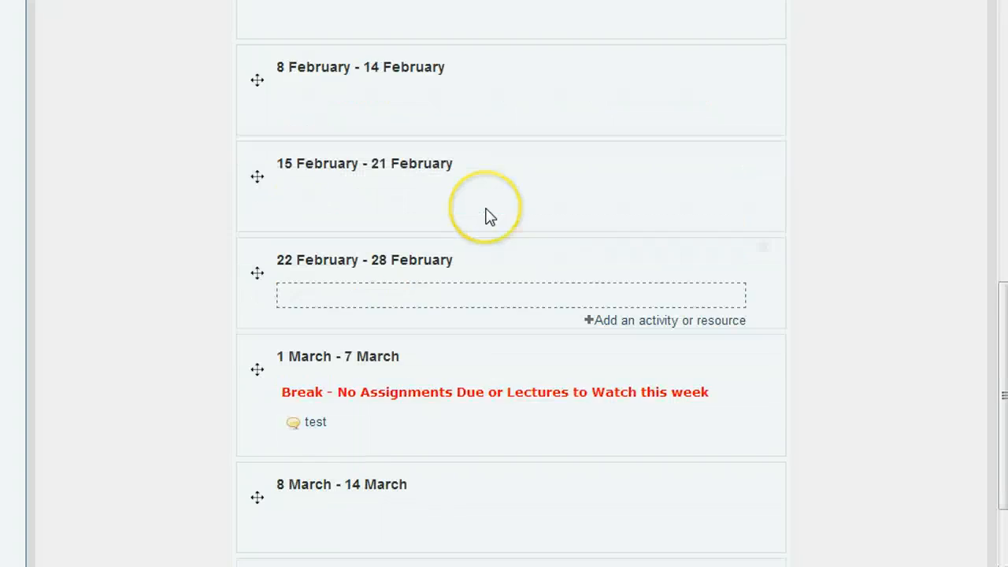
scroll(486, 215, "down", 4)
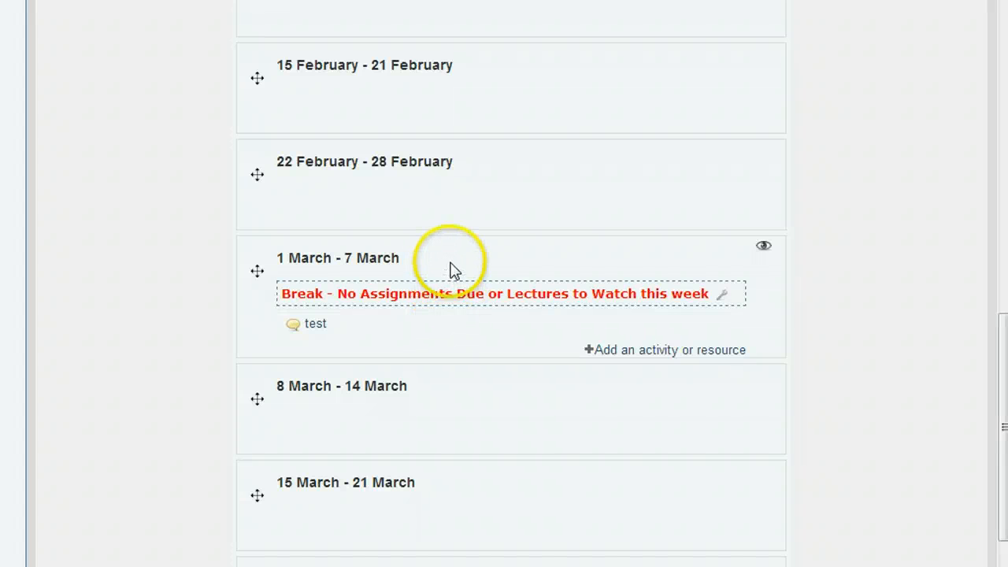
left_click(725, 301)
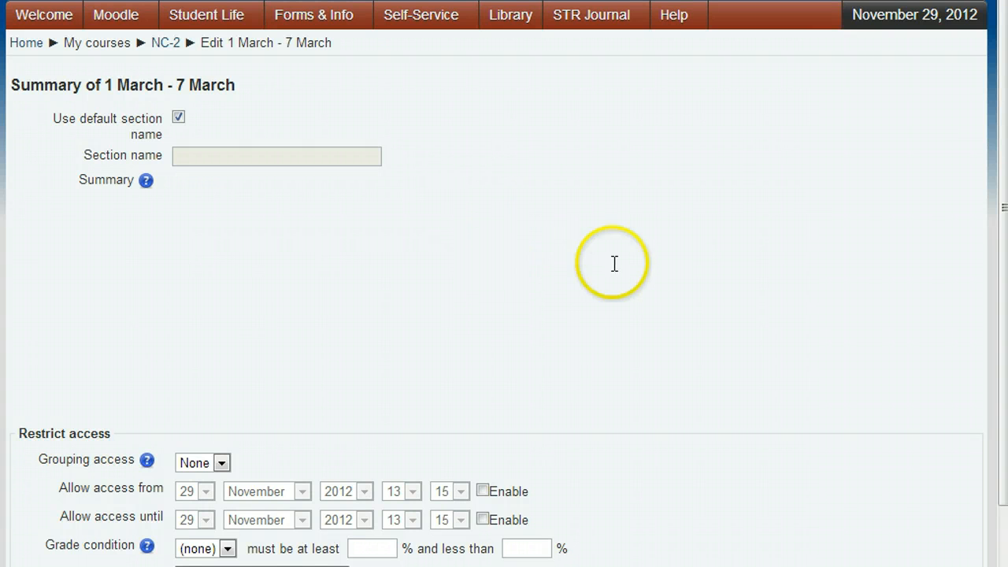
left_click_drag(641, 265, 86, 266)
key("BackSpace")
key("BackSpace")
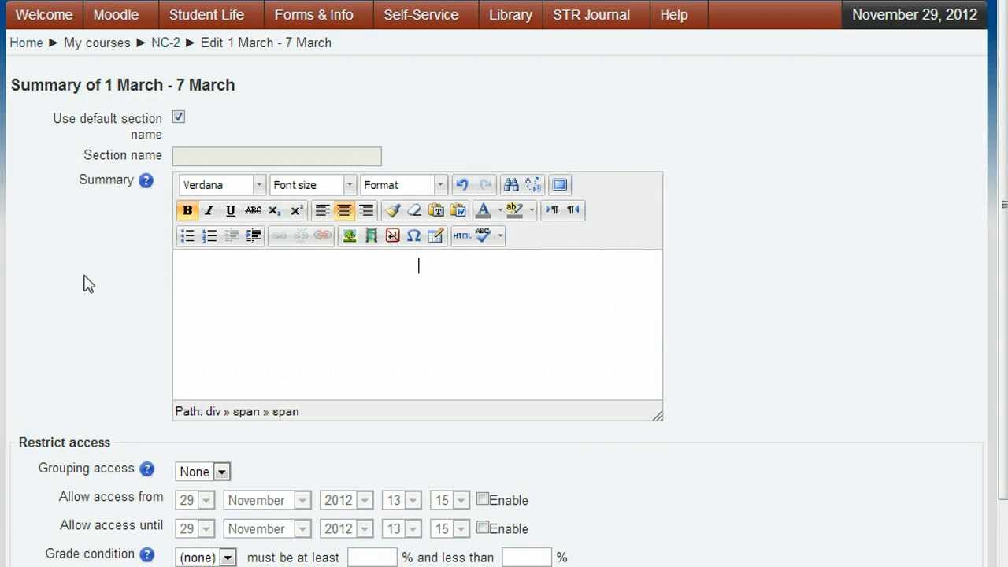
scroll(220, 477, "down", 3)
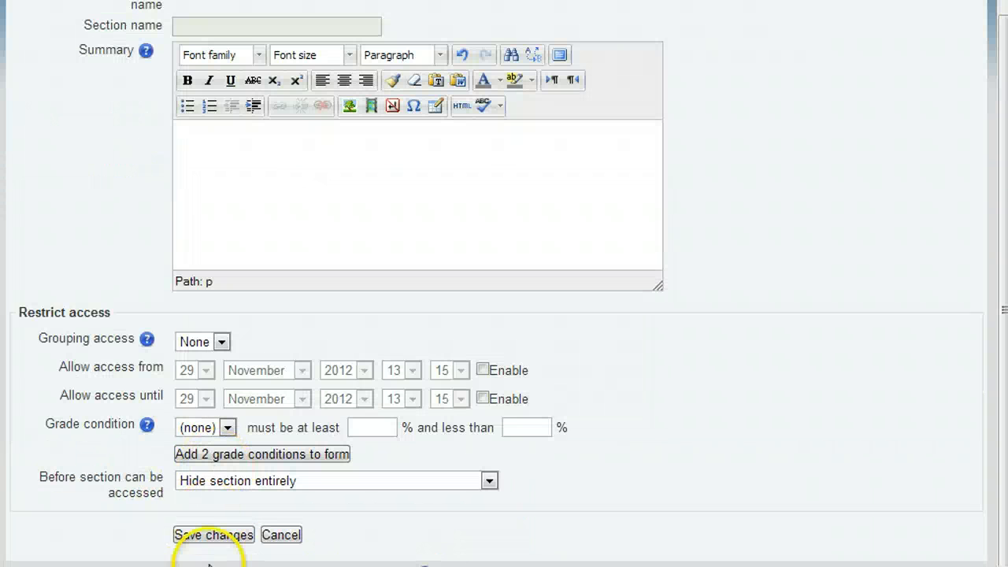
left_click(213, 535)
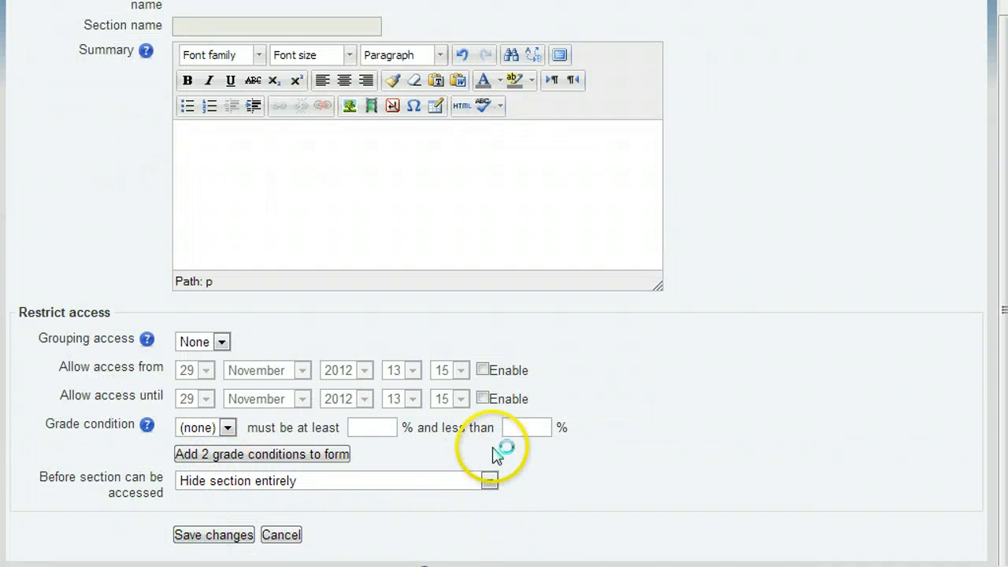
Add a Label with the text "This is label text." to the 14 December - 20 December section and save it to the course.
scroll(496, 456, "down", 4)
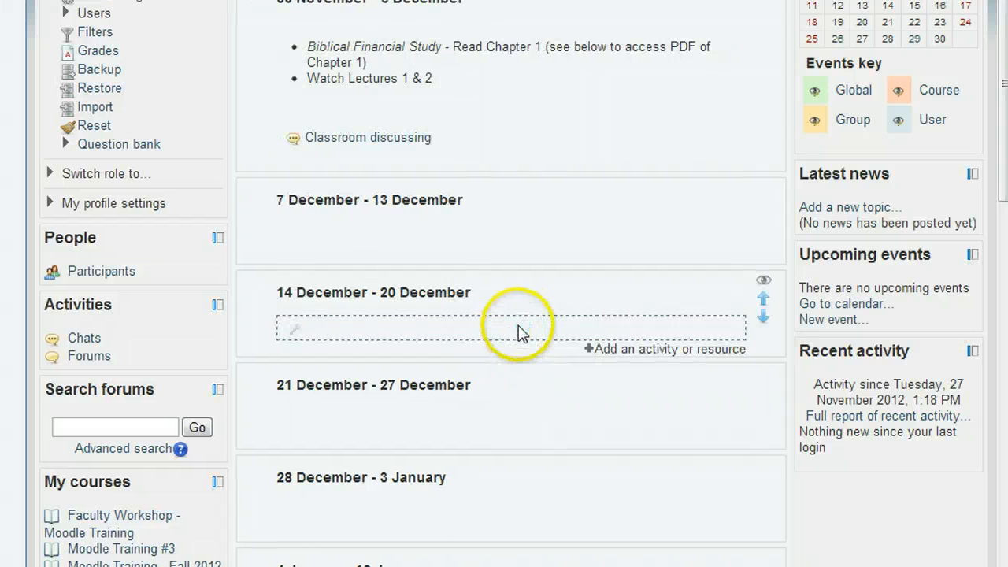
left_click(632, 359)
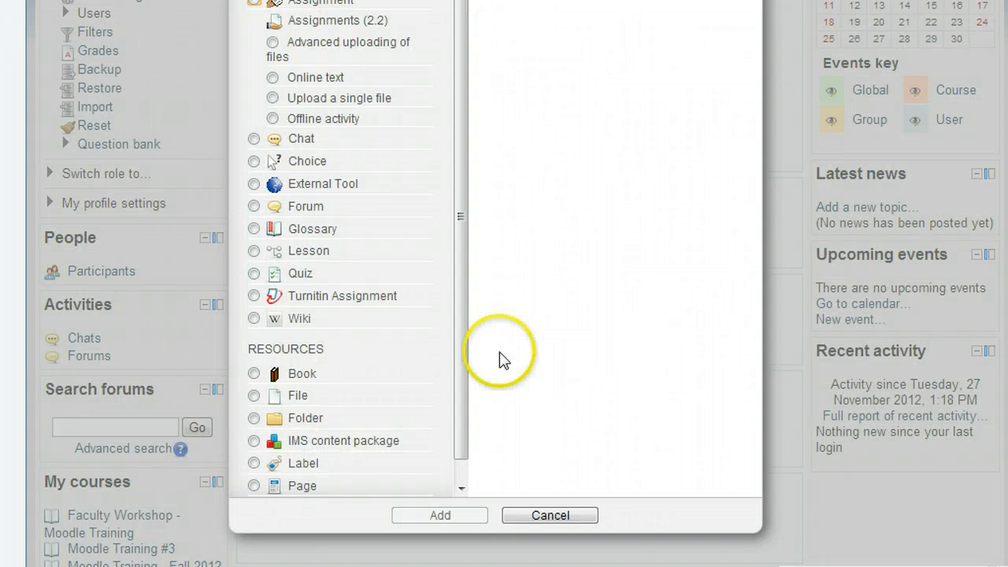
left_click(408, 275)
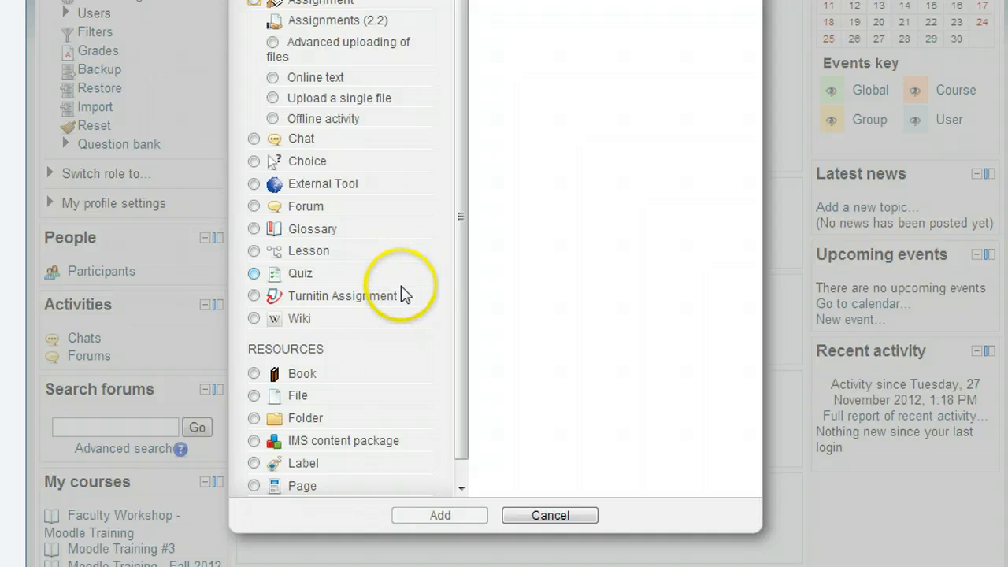
left_click(254, 463)
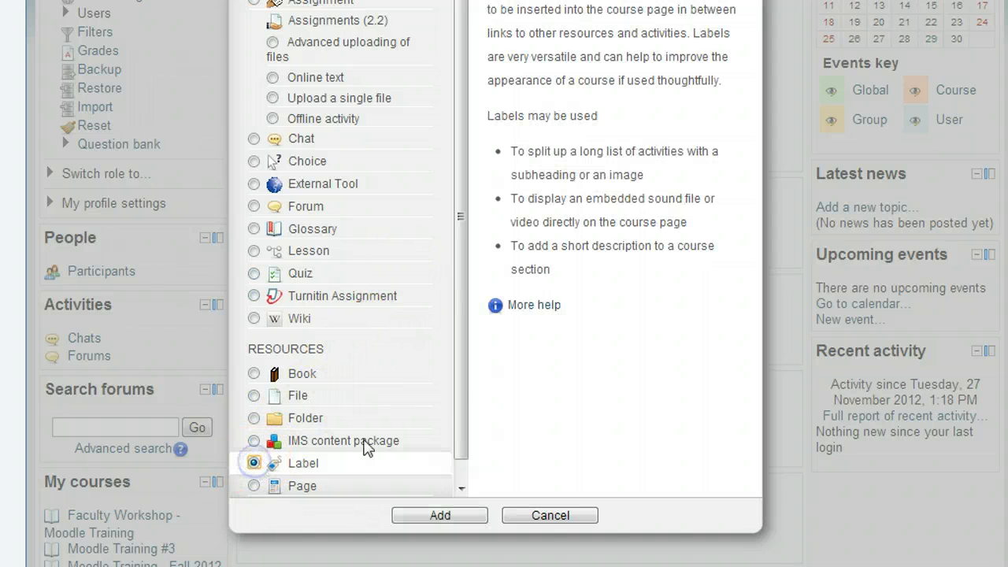
left_click(457, 514)
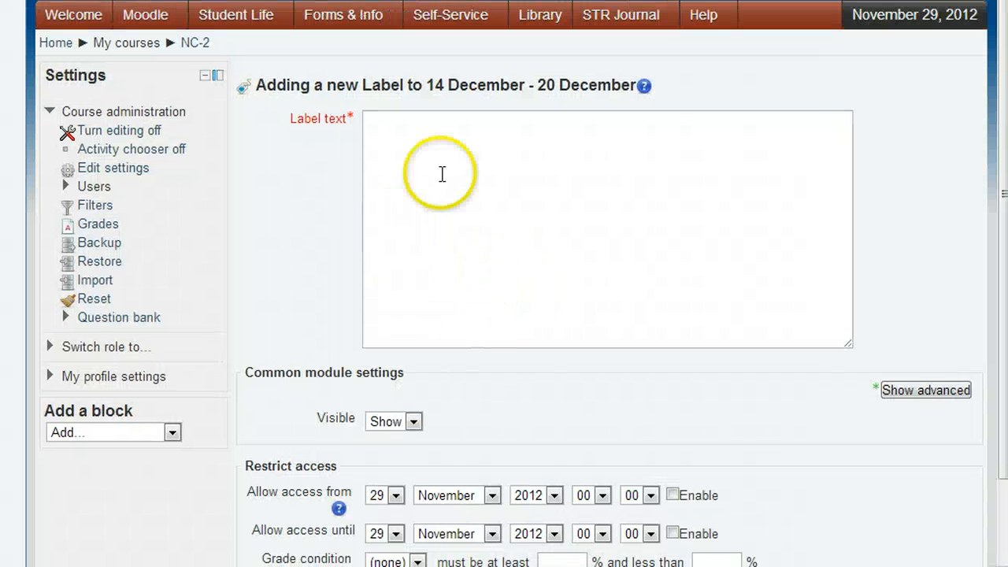
left_click(403, 212)
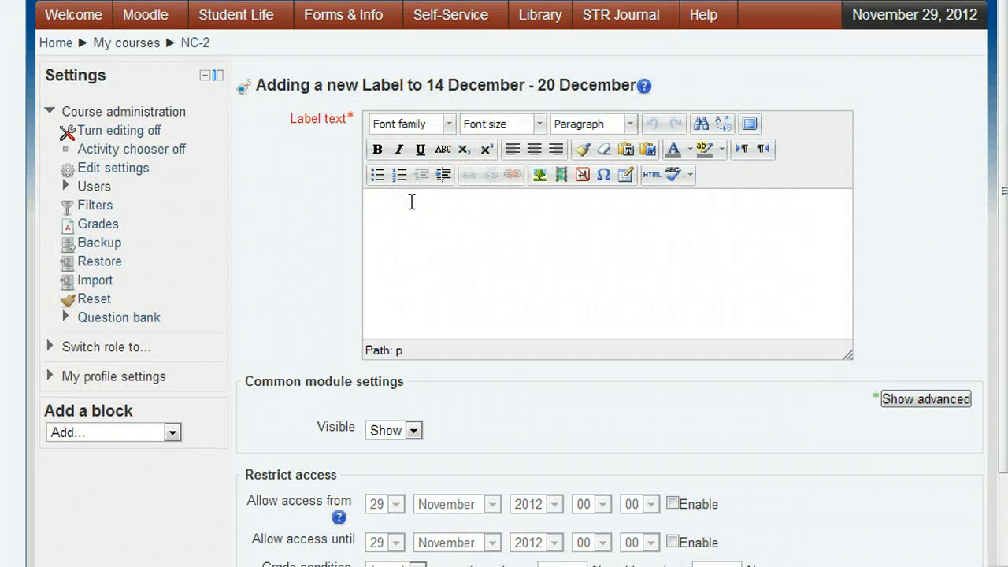
type("This is label text.")
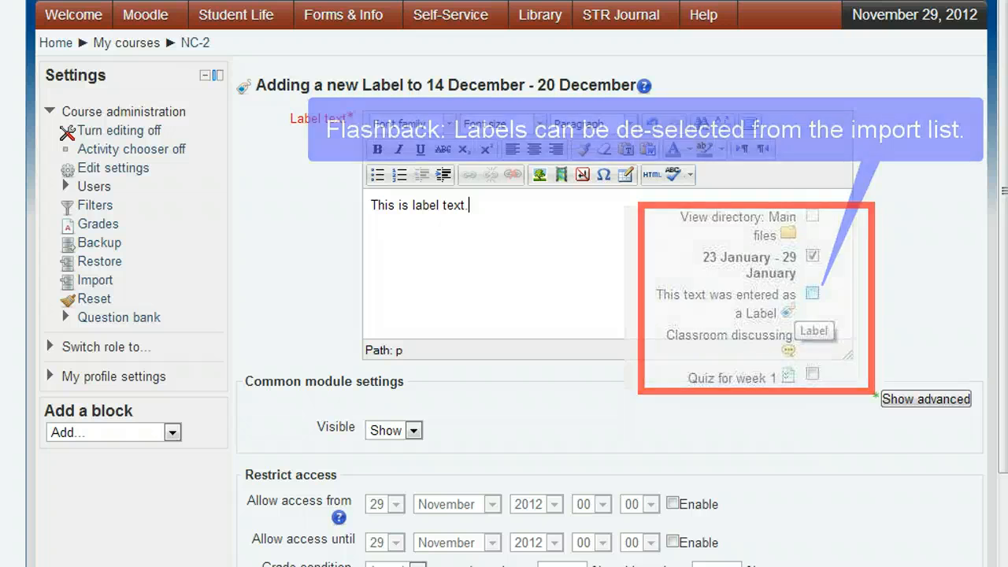
scroll(360, 382, "down", 4)
left_click(404, 518)
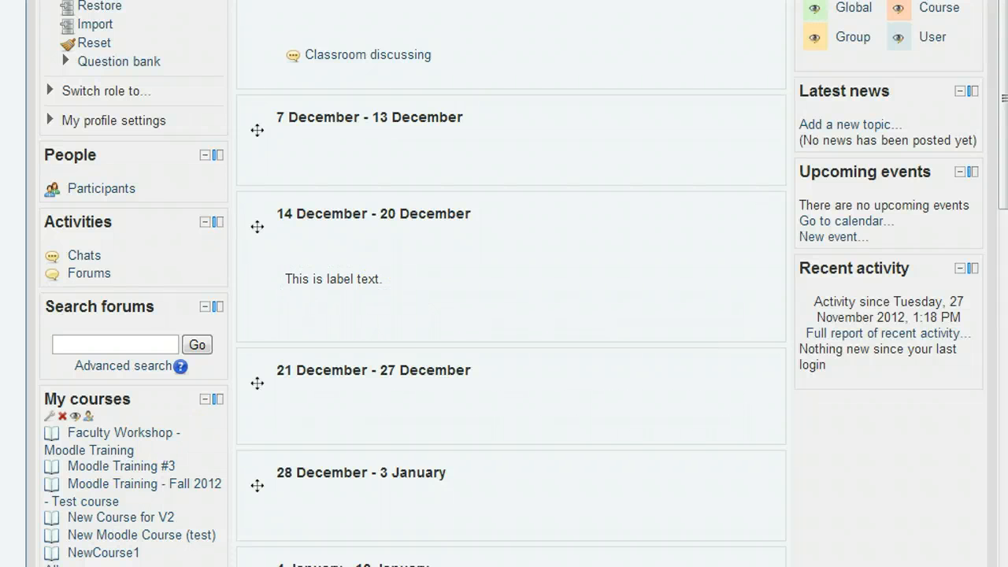
scroll(251, 524, "up", 5)
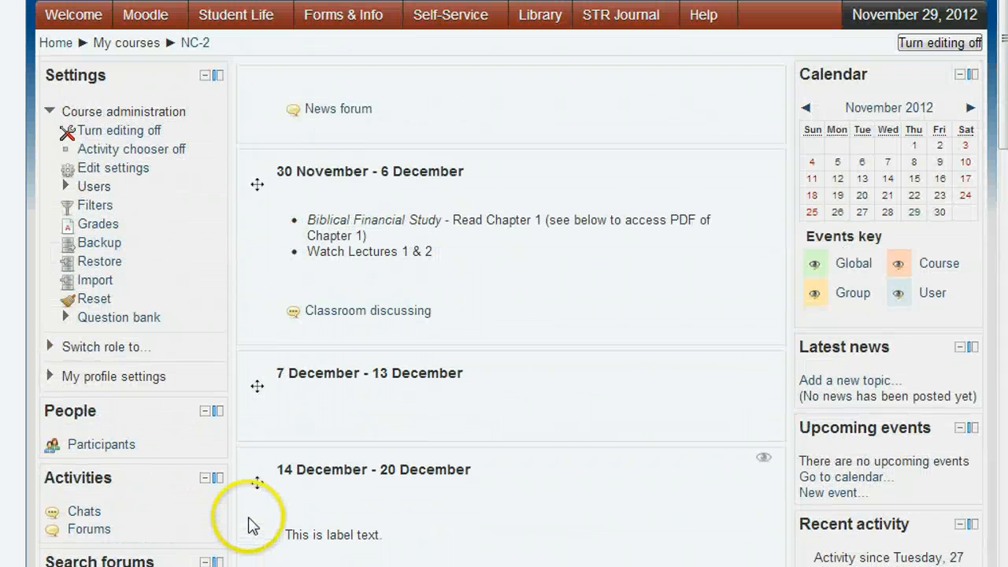